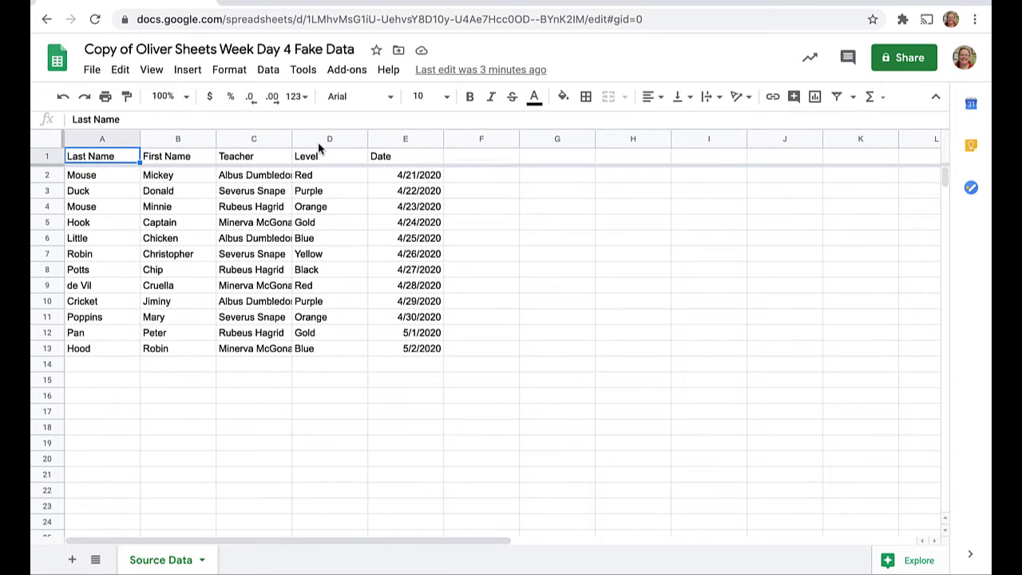
Launch the Autocrat add-on and create a new merge job named "Sample Certificates"
left_click(355, 72)
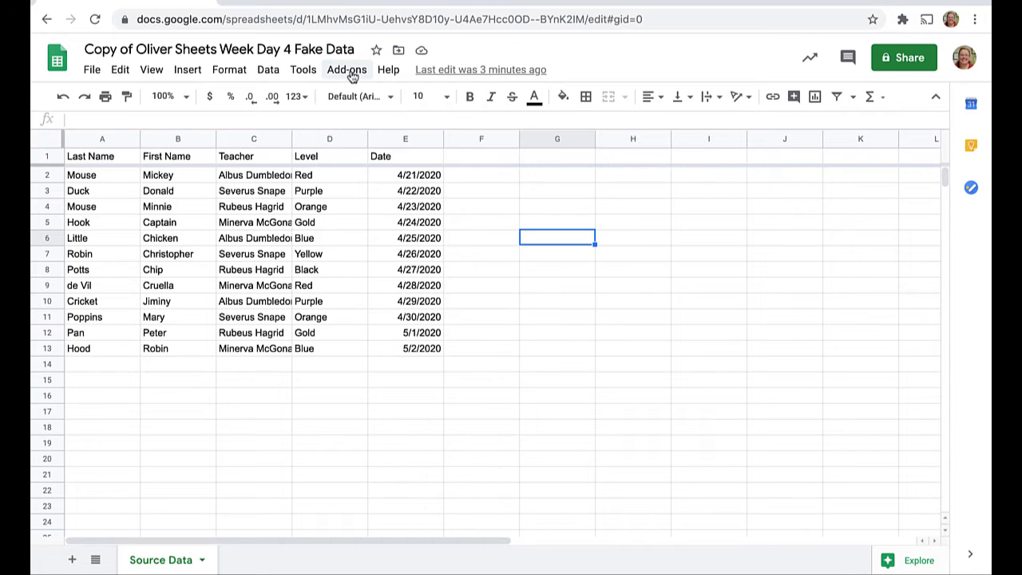
left_click(352, 76)
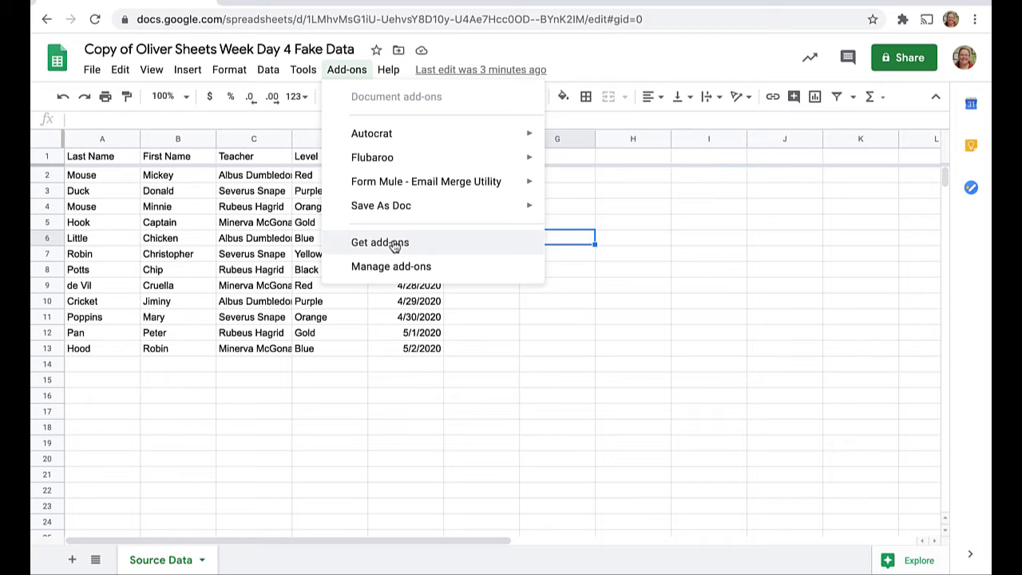
mouse_move(404, 148)
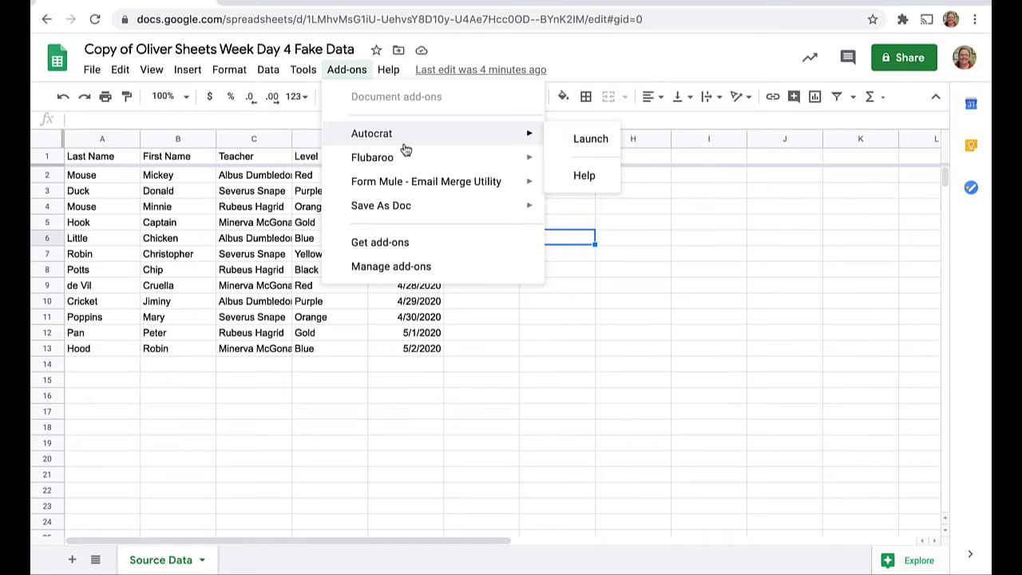
left_click(589, 140)
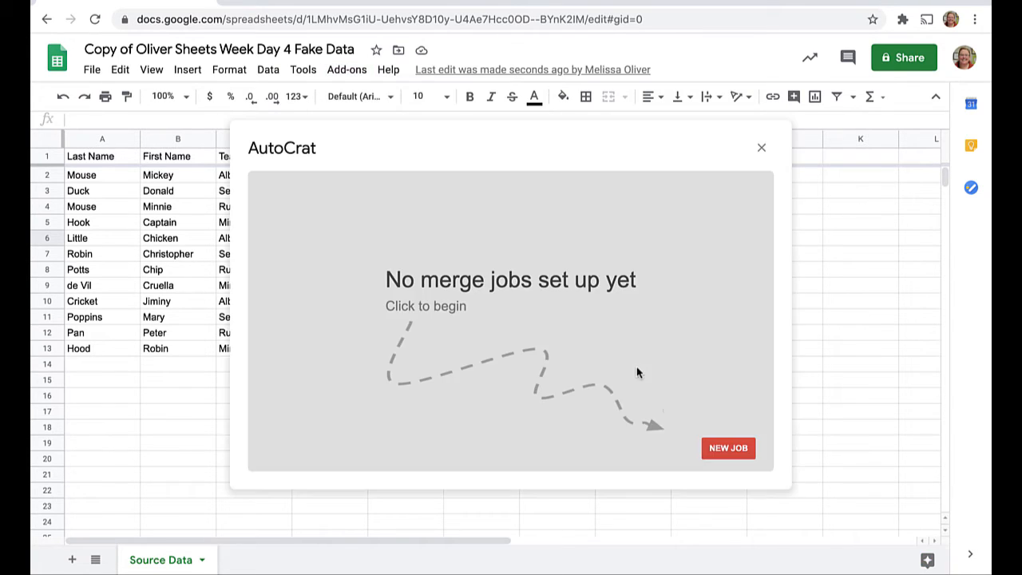
left_click(729, 449)
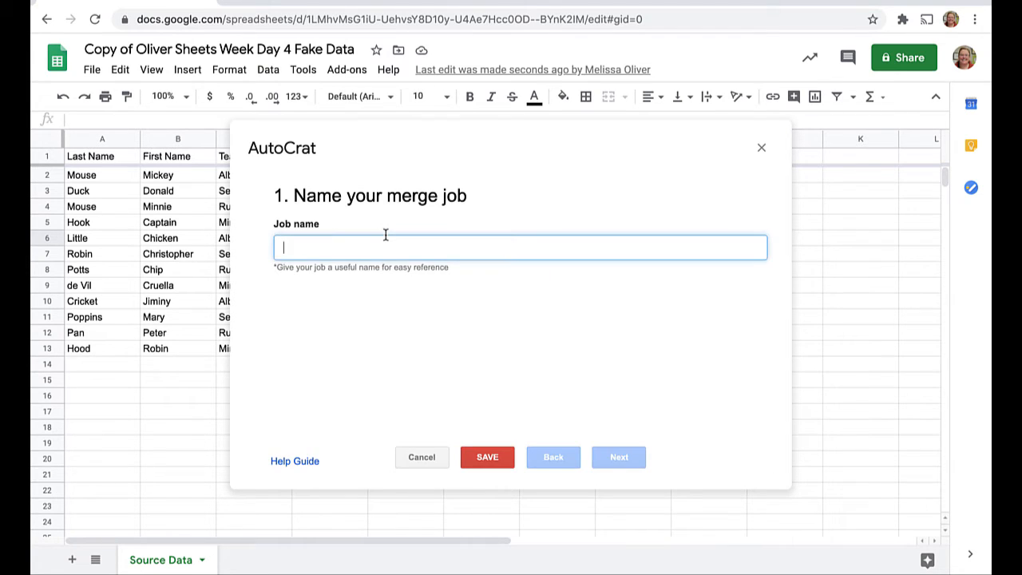
type("Sample Certificates")
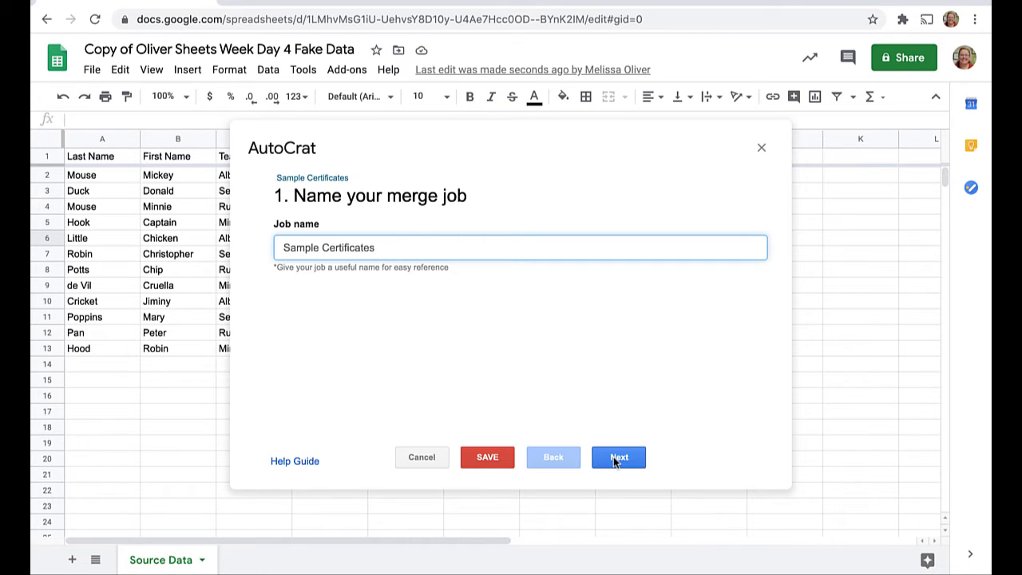
left_click(616, 458)
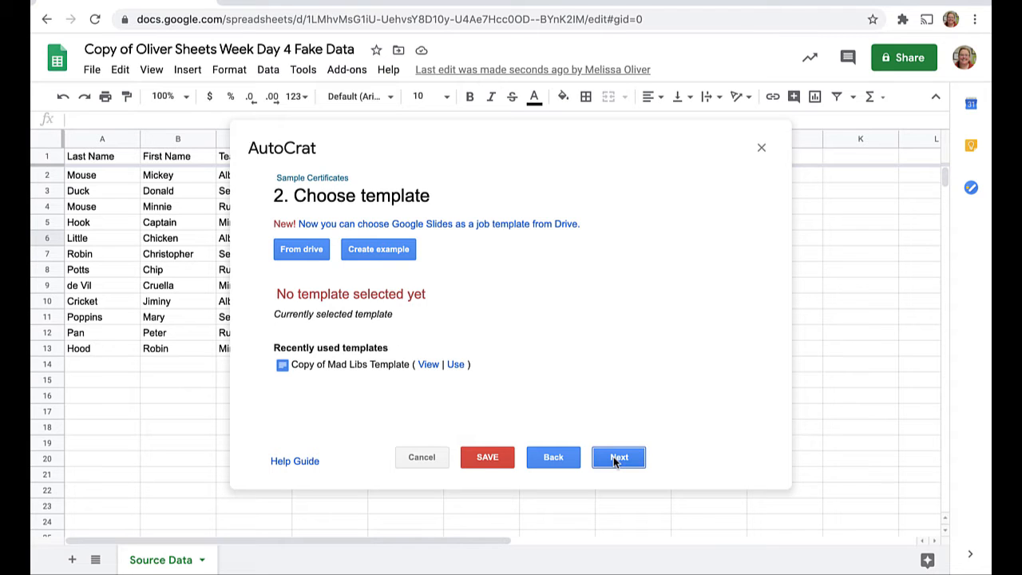
Choose the Week Day 4 Award Template slides file from Drive as the merge job's template
left_click(299, 253)
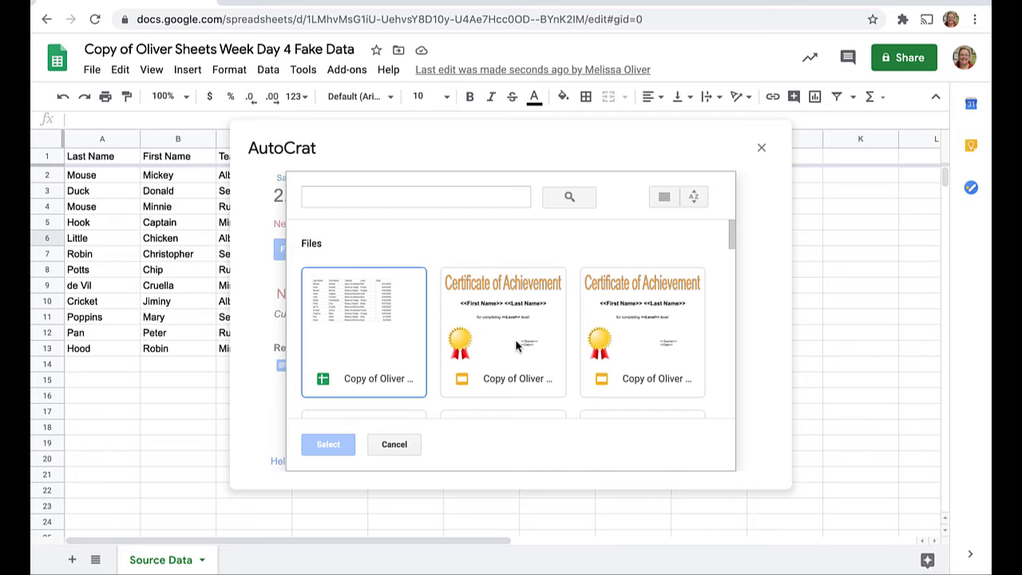
left_click(516, 343)
left_click(332, 446)
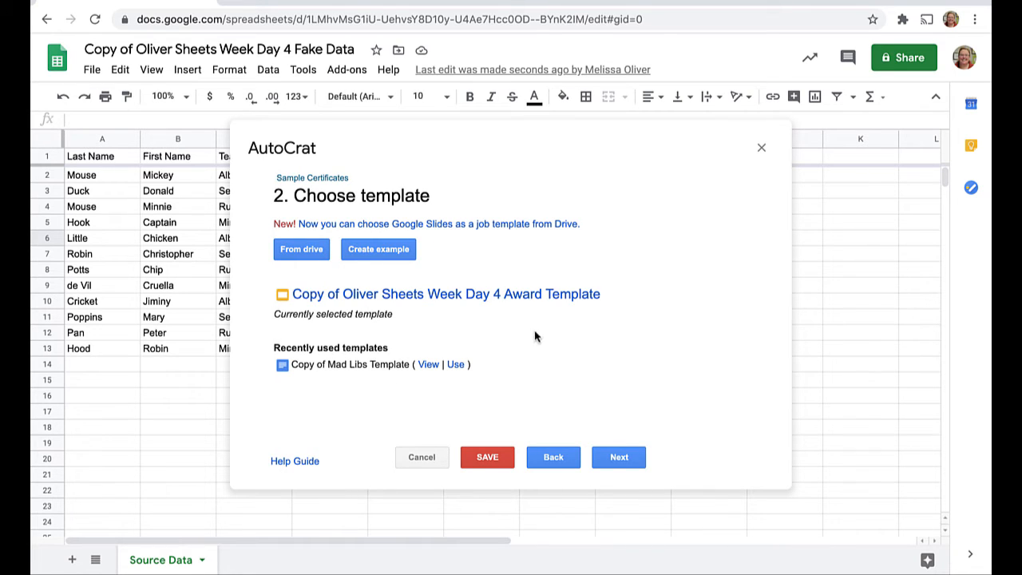
left_click(628, 461)
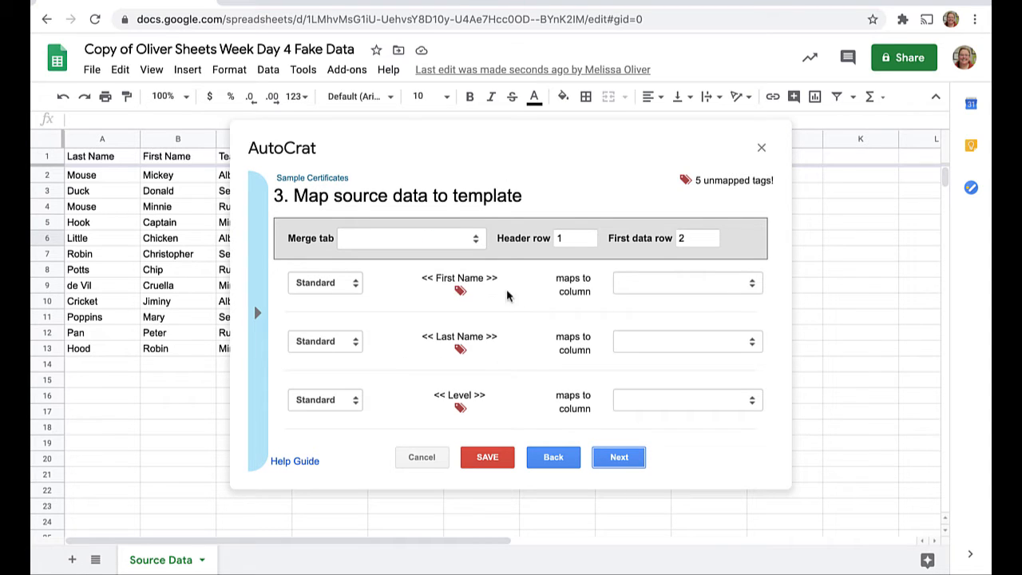
Set the merge tab to Source Data and accept the tag-to-column mapping, keeping the Date tag on the Date column
left_click(472, 243)
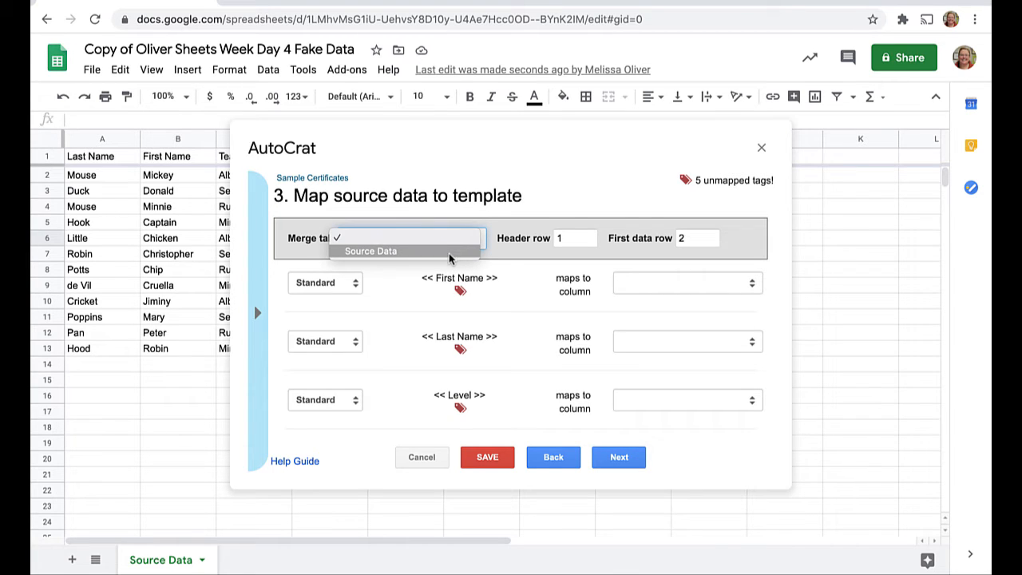
left_click(449, 251)
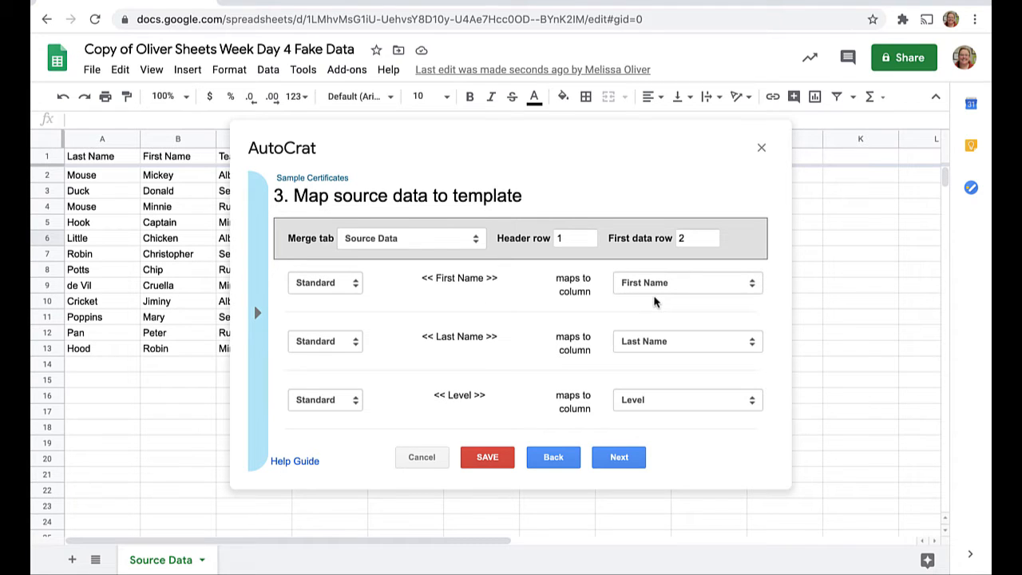
scroll(653, 301, "down", 1)
scroll(652, 301, "down", 2)
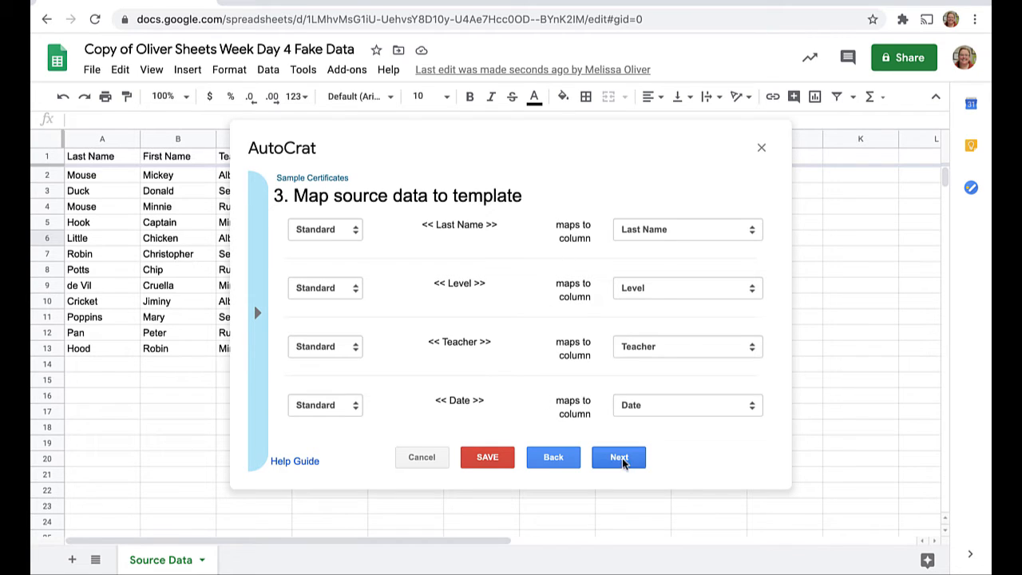
left_click(714, 417)
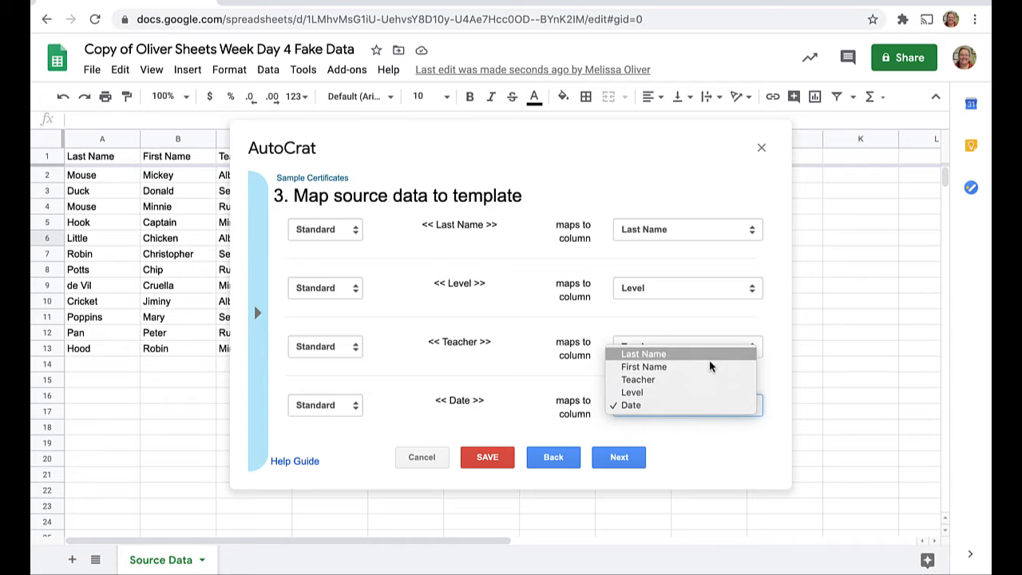
left_click(700, 405)
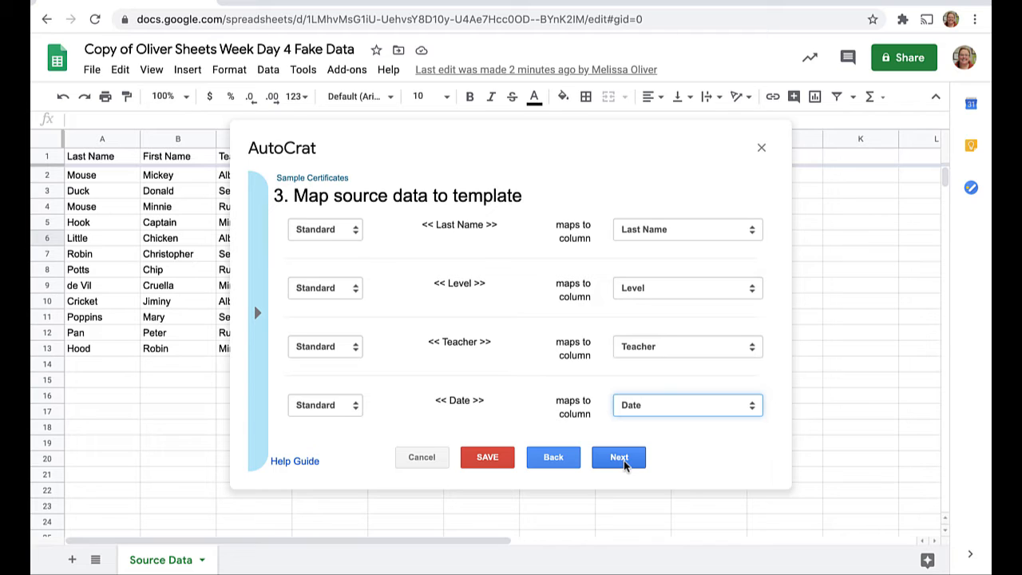
left_click(619, 457)
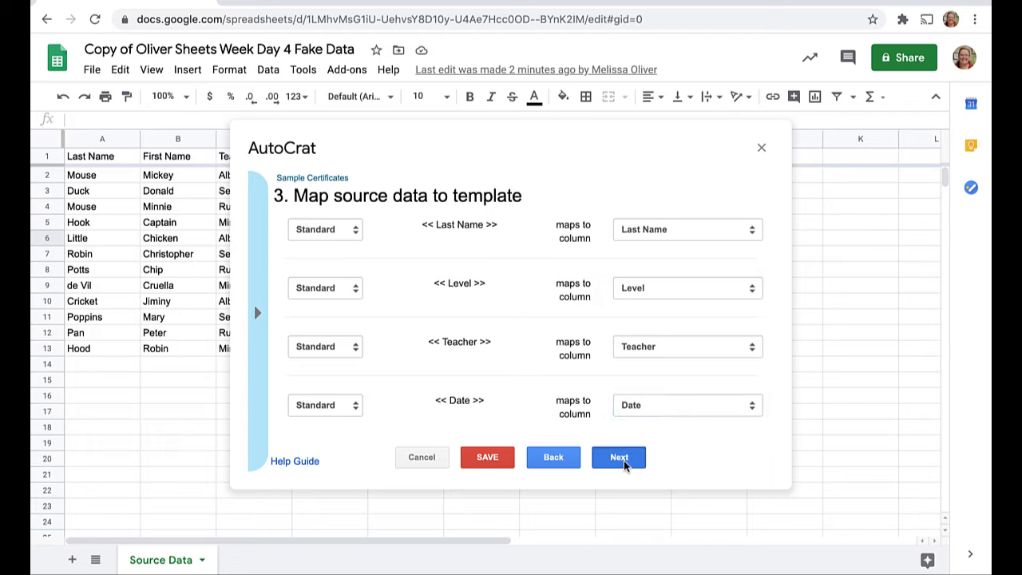
Enter "Sample Certificates" as the file name for the merged output
left_click(473, 245)
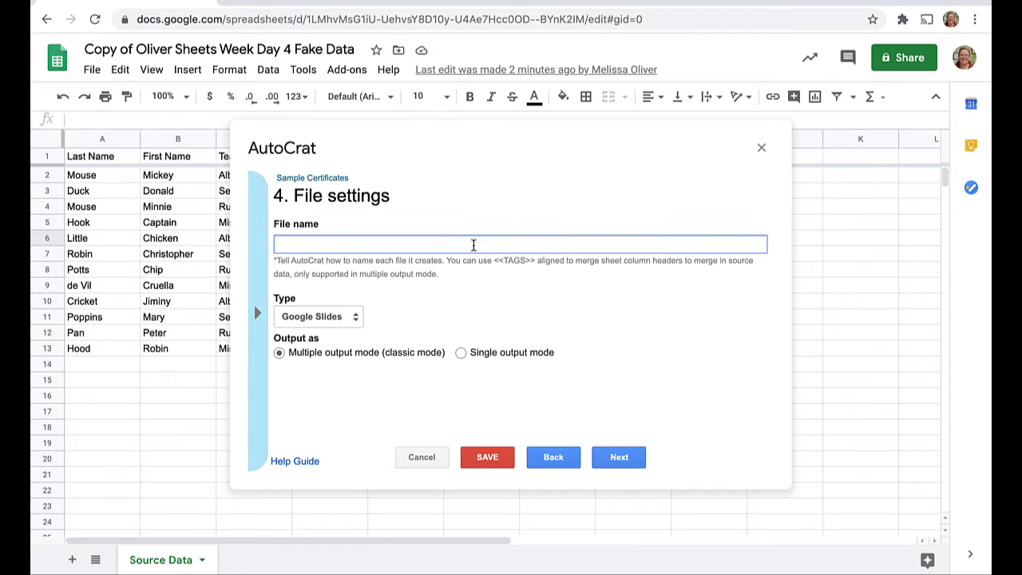
type("Sample Certificatio")
key("BackSpace")
key("BackSpace")
type("es")
key("Tab")
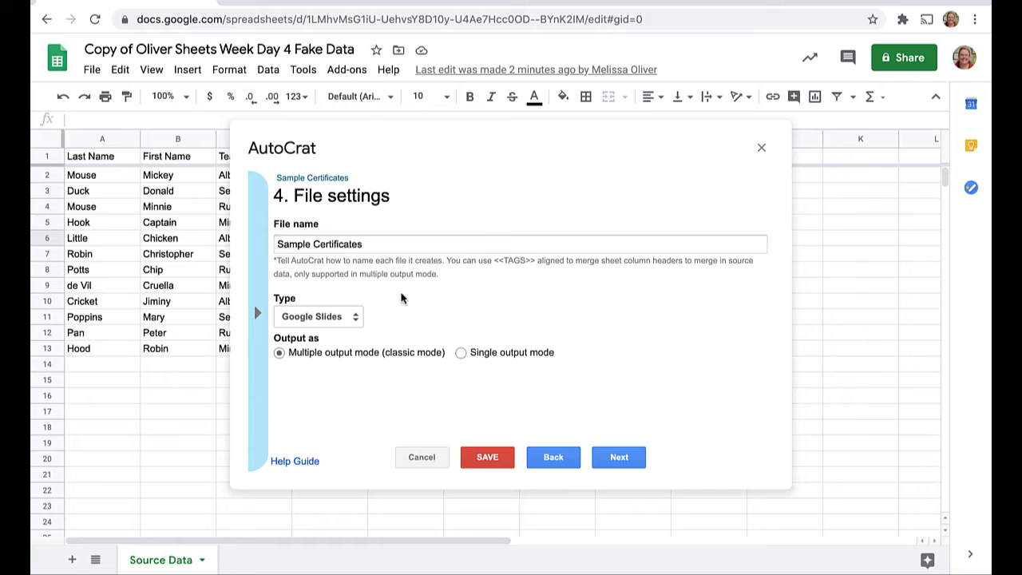
Keep Google Slides as the output file type and set the output to single output mode
left_click(357, 319)
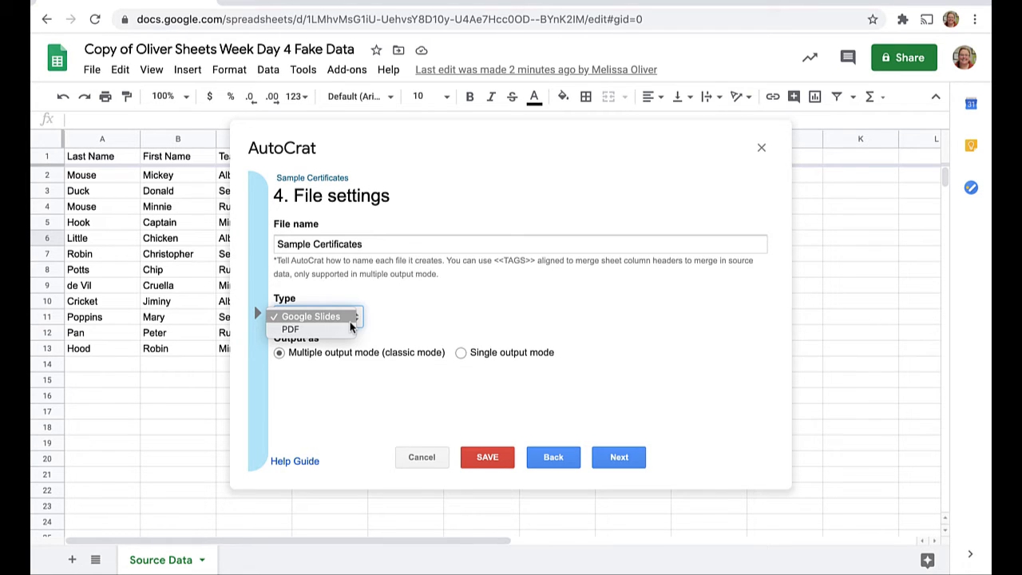
left_click(350, 317)
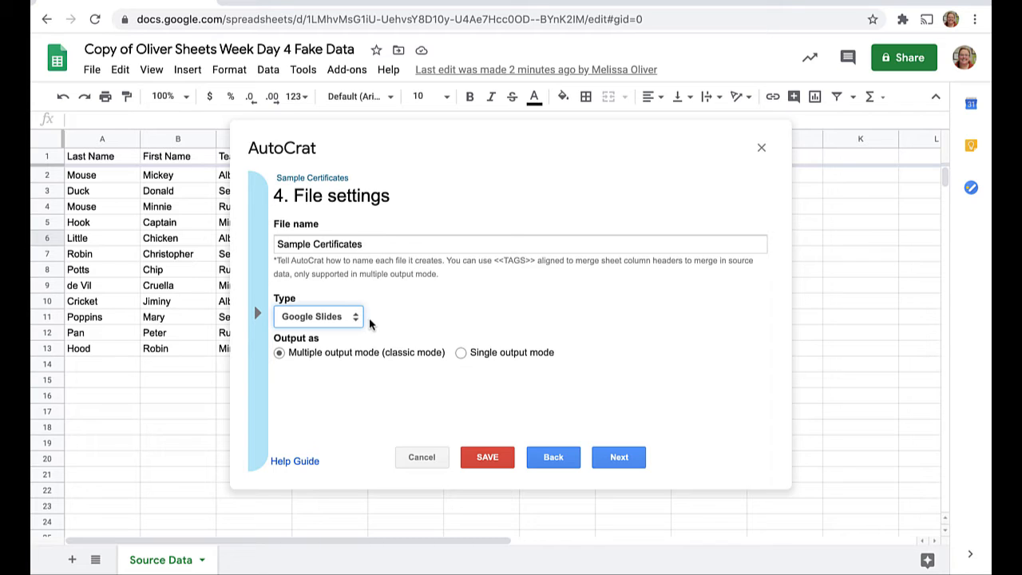
left_click(355, 319)
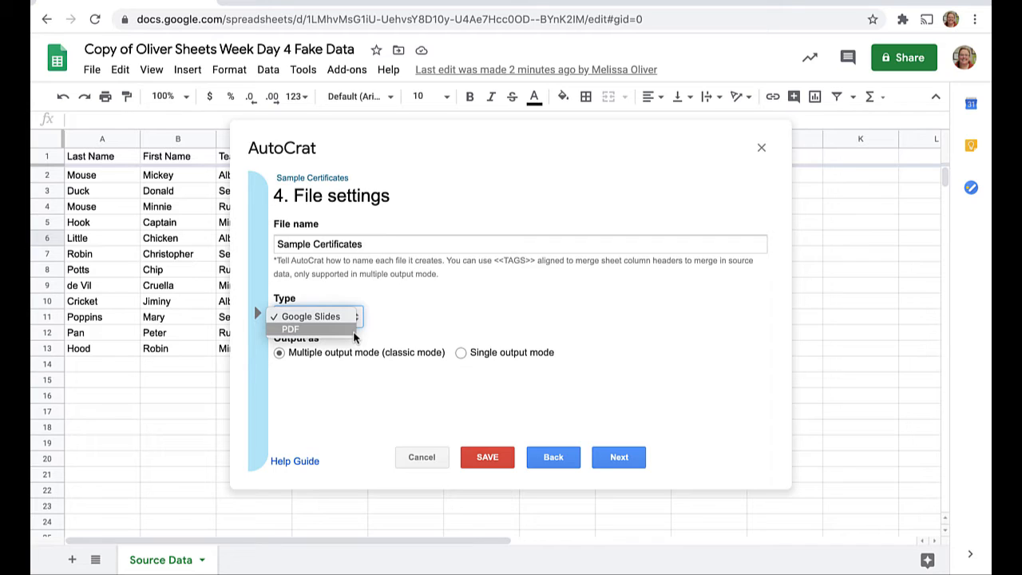
left_click(308, 362)
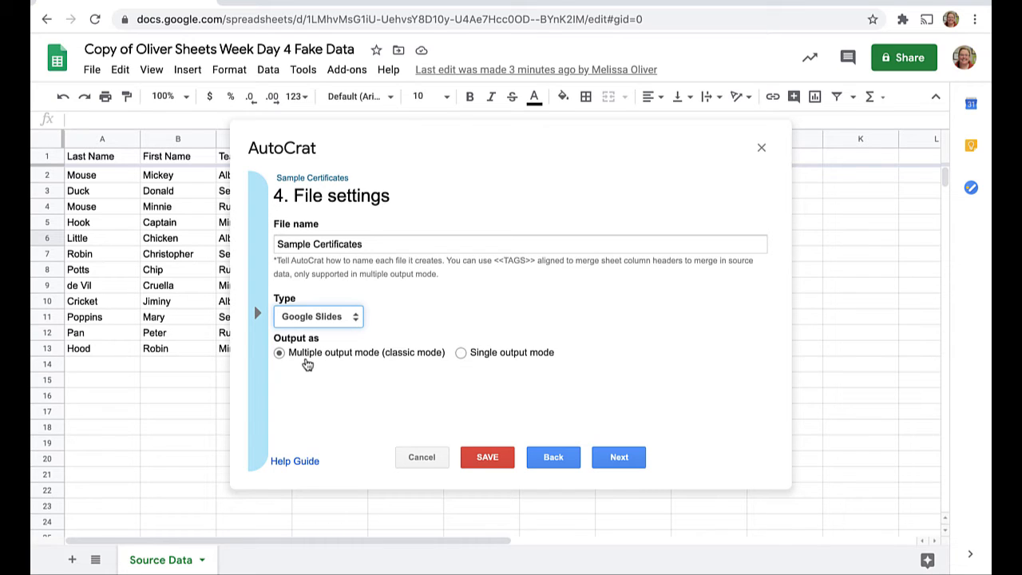
left_click(461, 352)
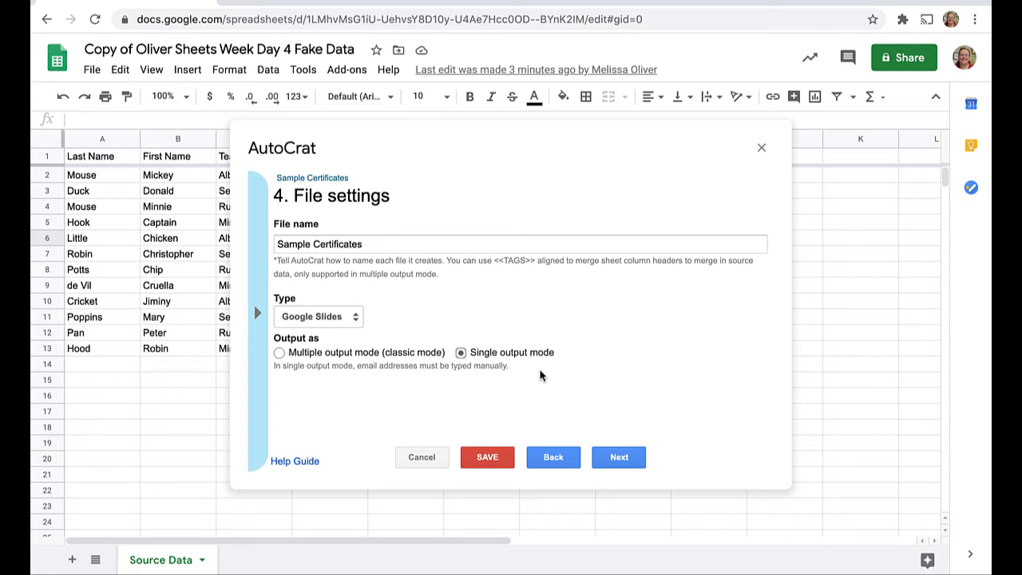
left_click(619, 457)
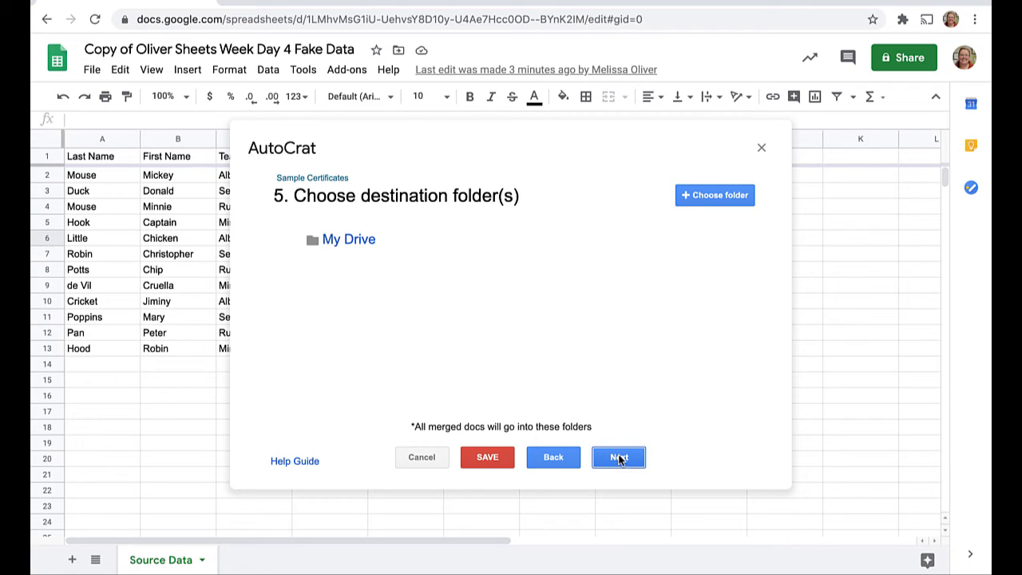
Save the merge job with My Drive as the destination folder and no folder reference, merge condition, sharing or triggers
mouse_move(446, 235)
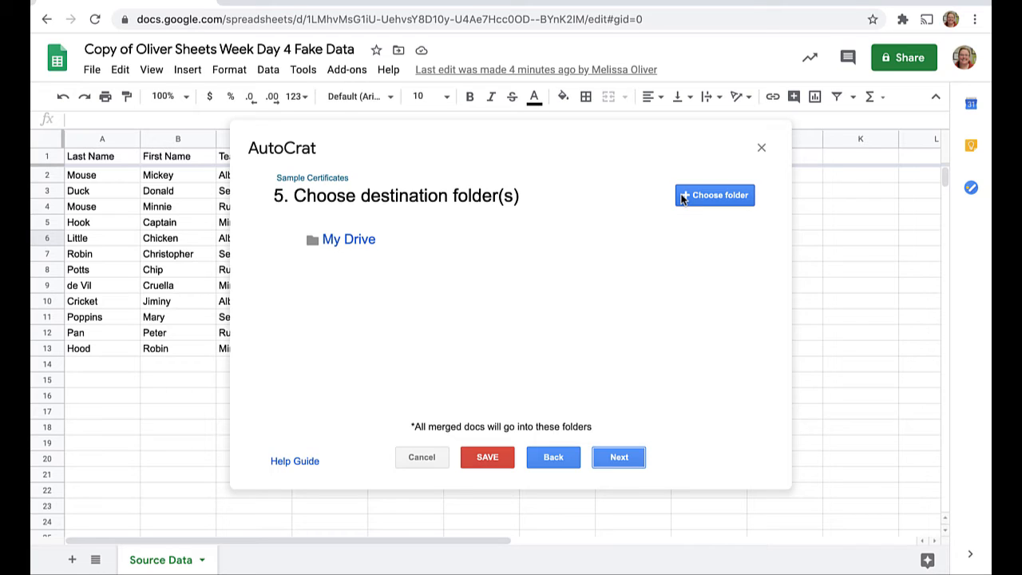
left_click(615, 458)
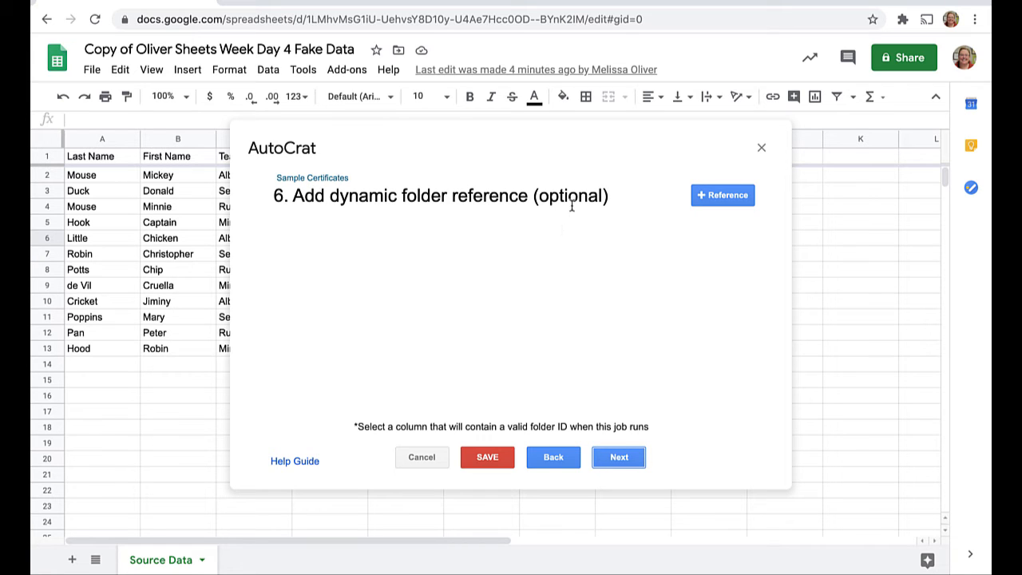
left_click(615, 464)
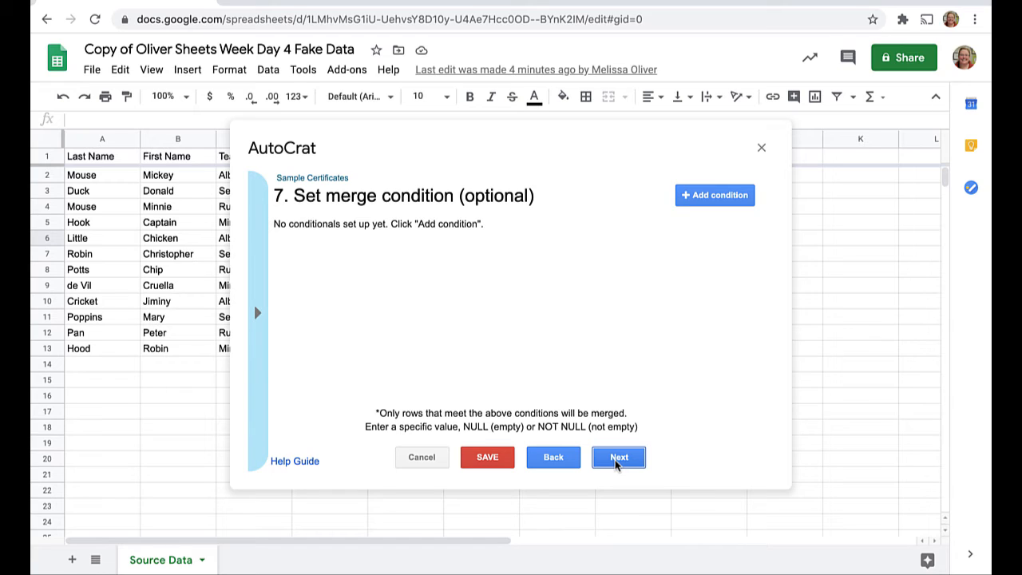
left_click(615, 464)
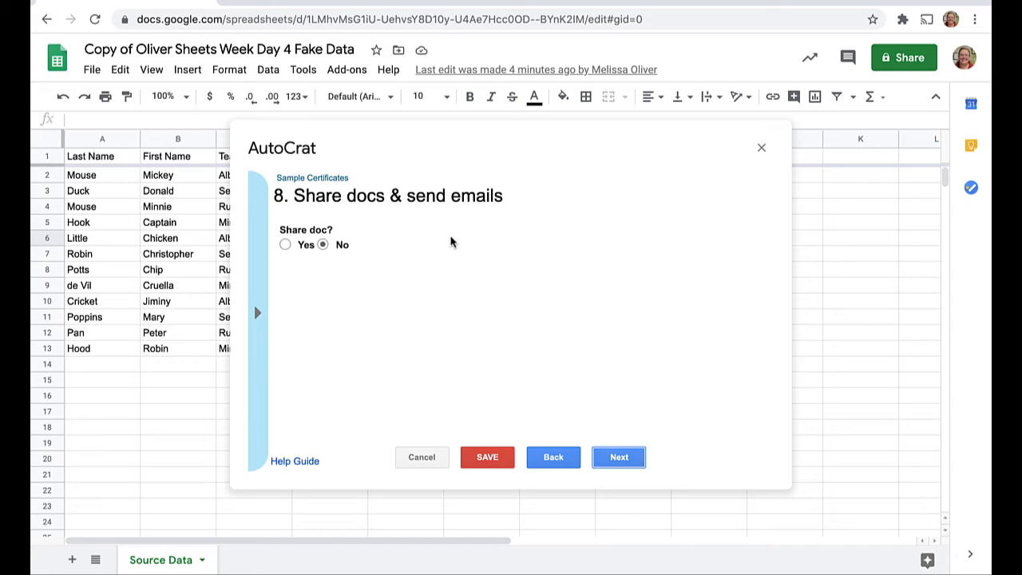
left_click(621, 463)
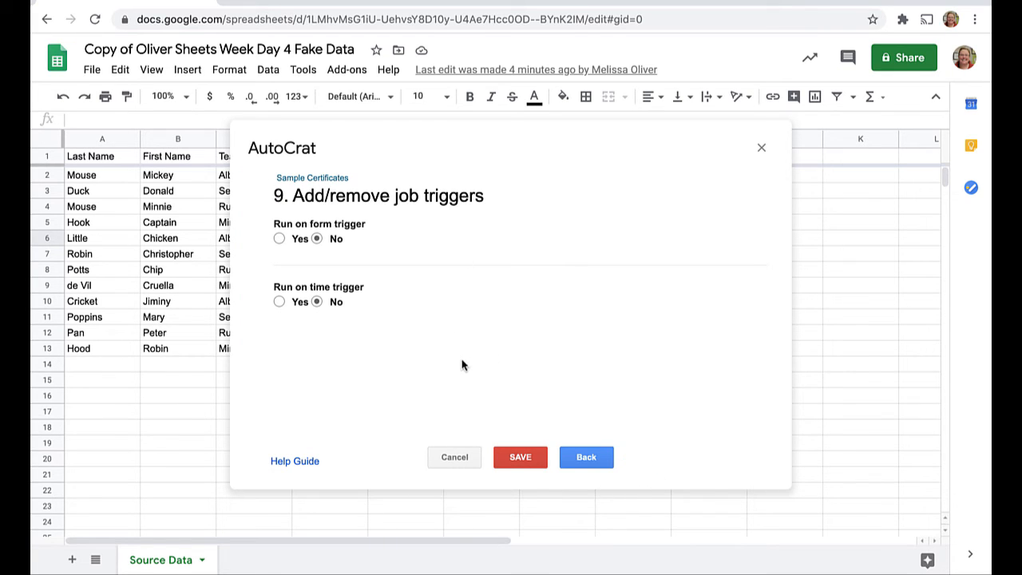
left_click(518, 459)
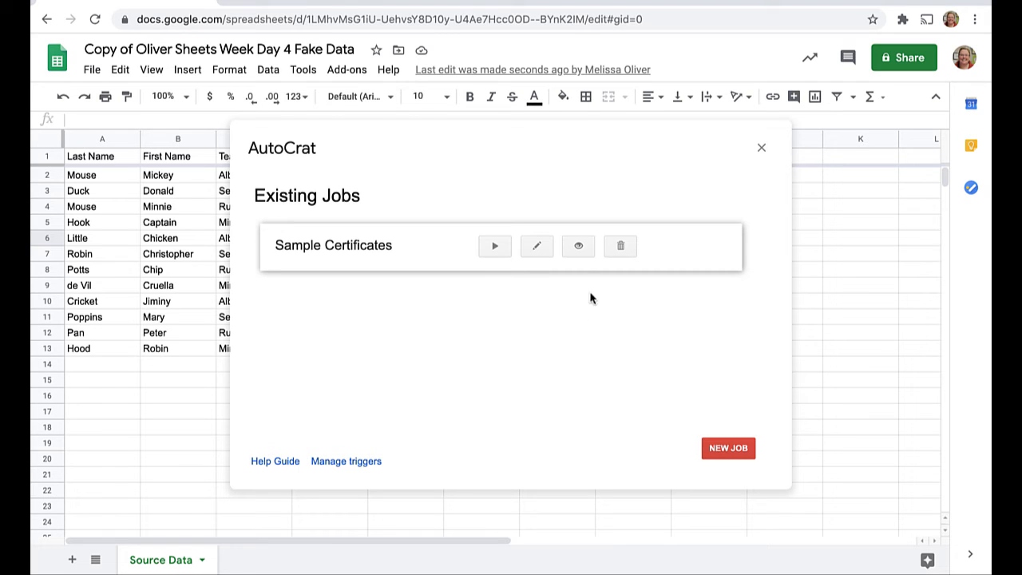
Preview the Sample Certificates job for the first mergeable row and open the generated preview document
left_click(578, 247)
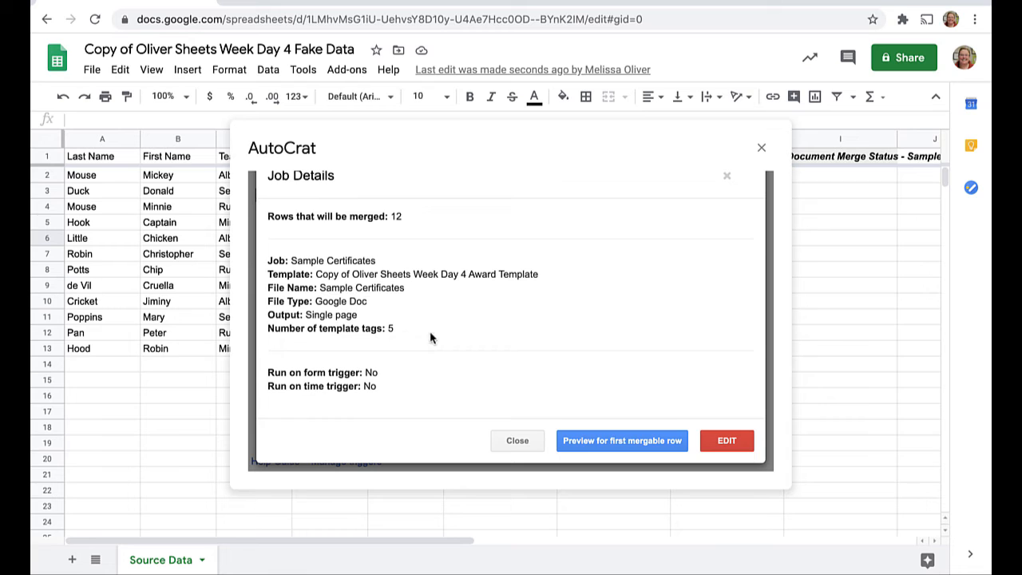
left_click(627, 441)
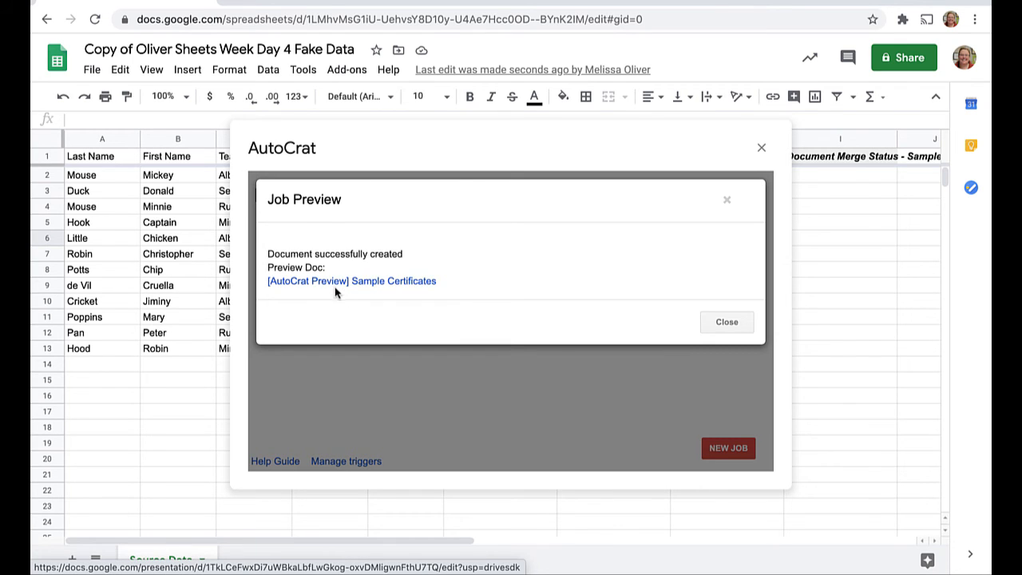
left_click(335, 288)
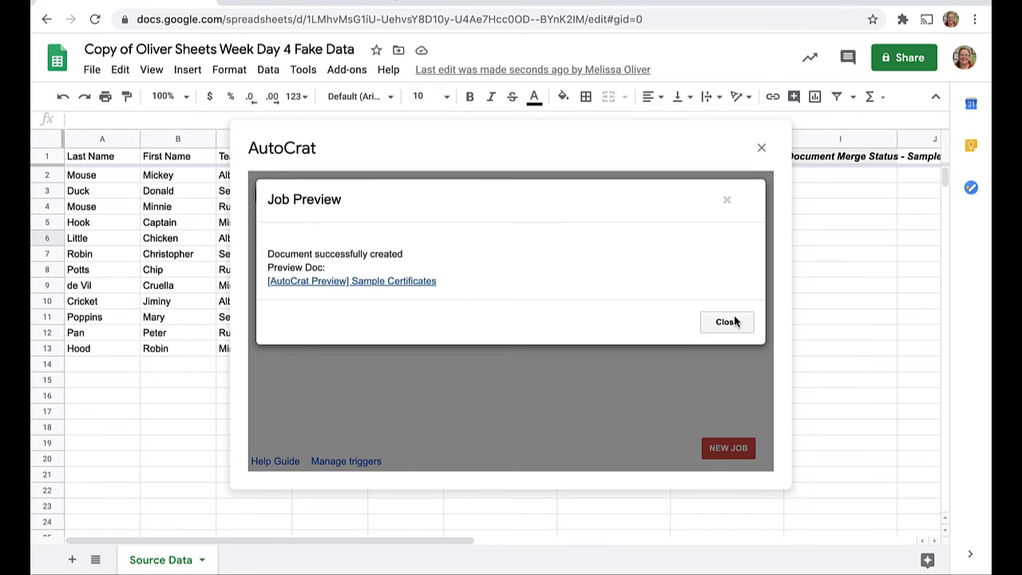
left_click(734, 319)
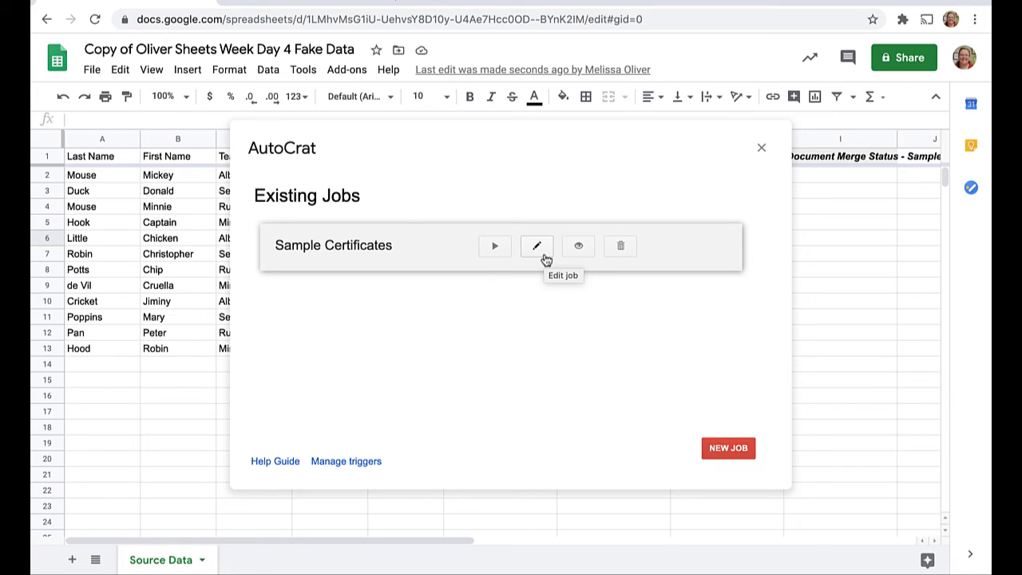
Run the Sample Certificates merge job on the Source Data rows
left_click(498, 252)
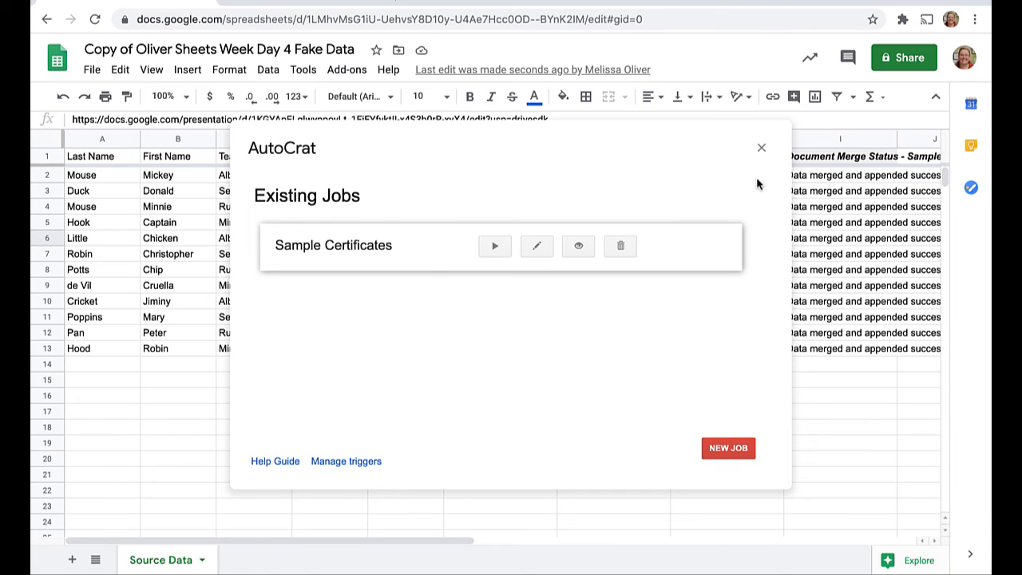
Close the Autocrat job list and open the merged Sample Certificates presentation from its Merged Doc URL link in row 6
left_click(761, 147)
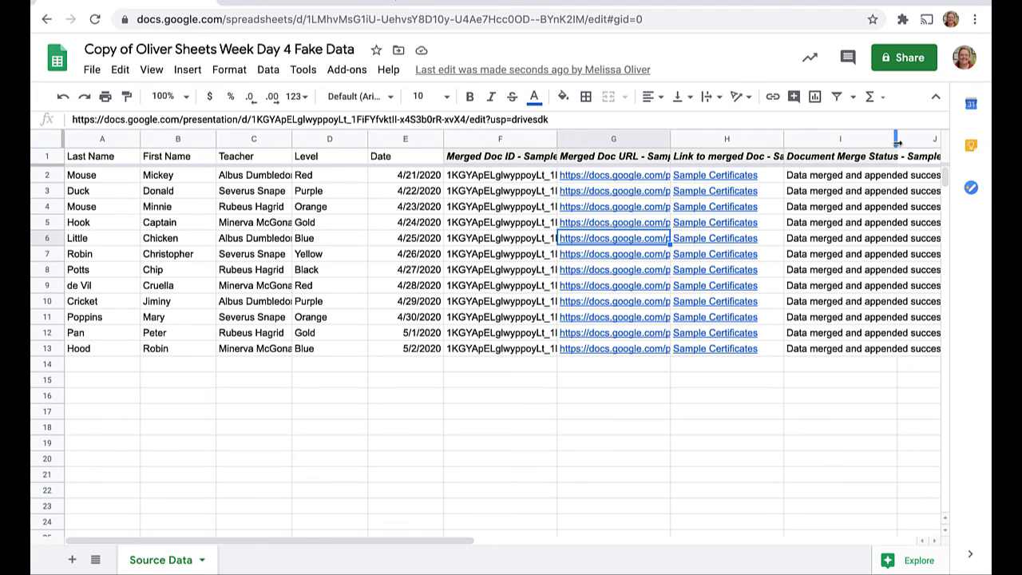
mouse_move(616, 238)
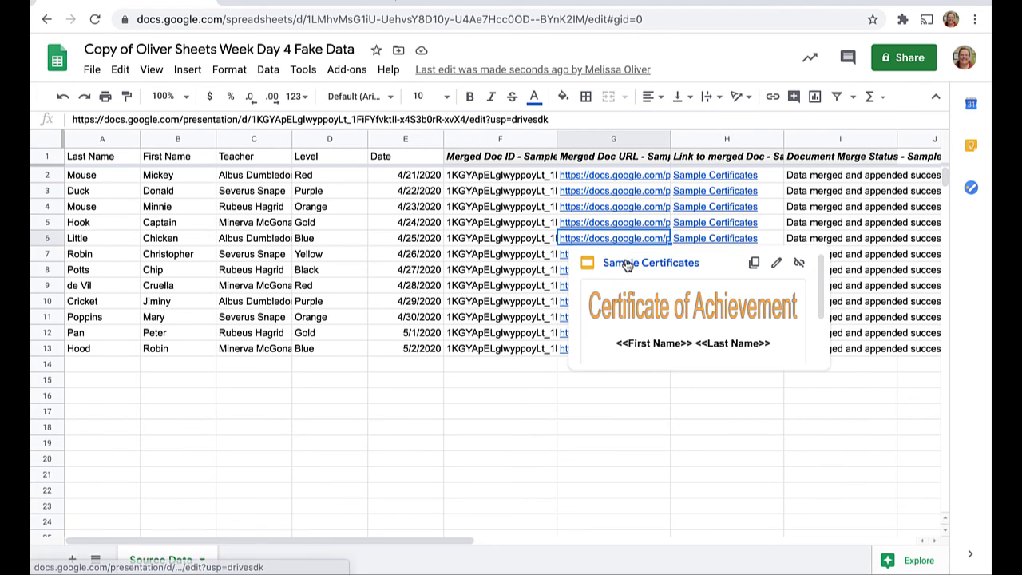
left_click(626, 263)
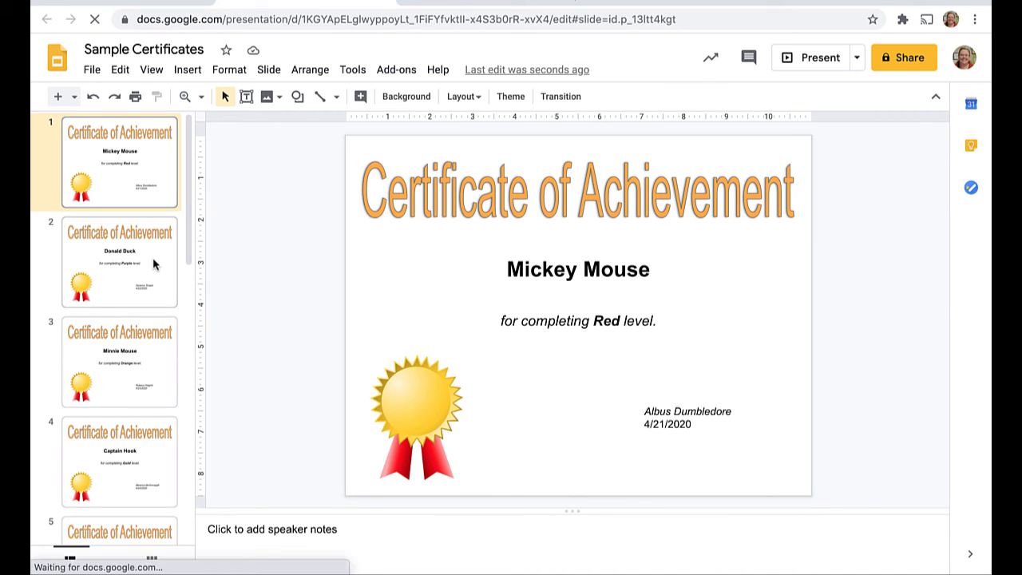
Look through the merged certificate slides up to slide 12, checking the recipient, level, teacher and date on them
left_click(153, 265)
left_click(126, 347)
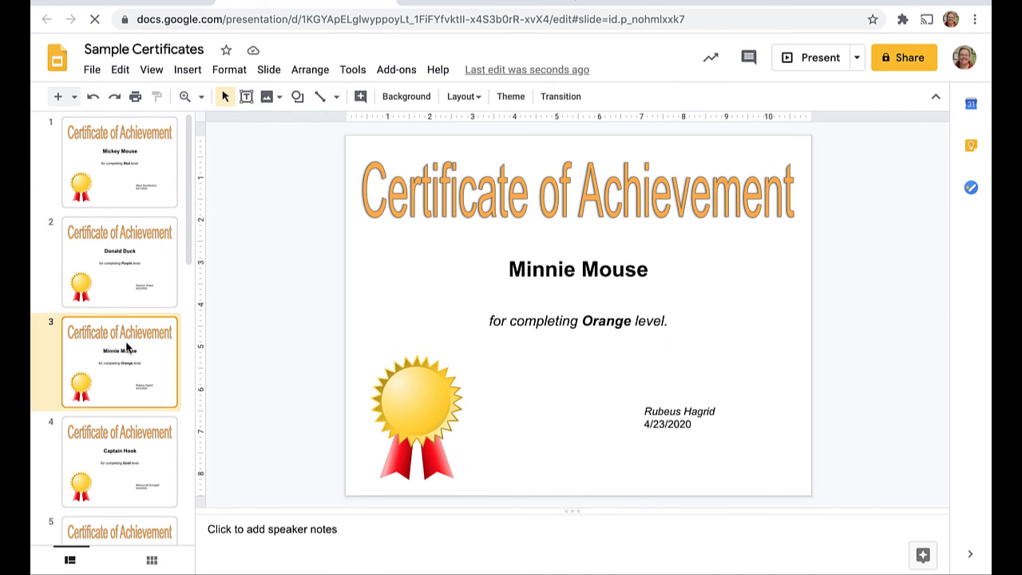
scroll(125, 367, "down", 2)
left_click(124, 404)
scroll(123, 404, "down", 3)
left_click(128, 276)
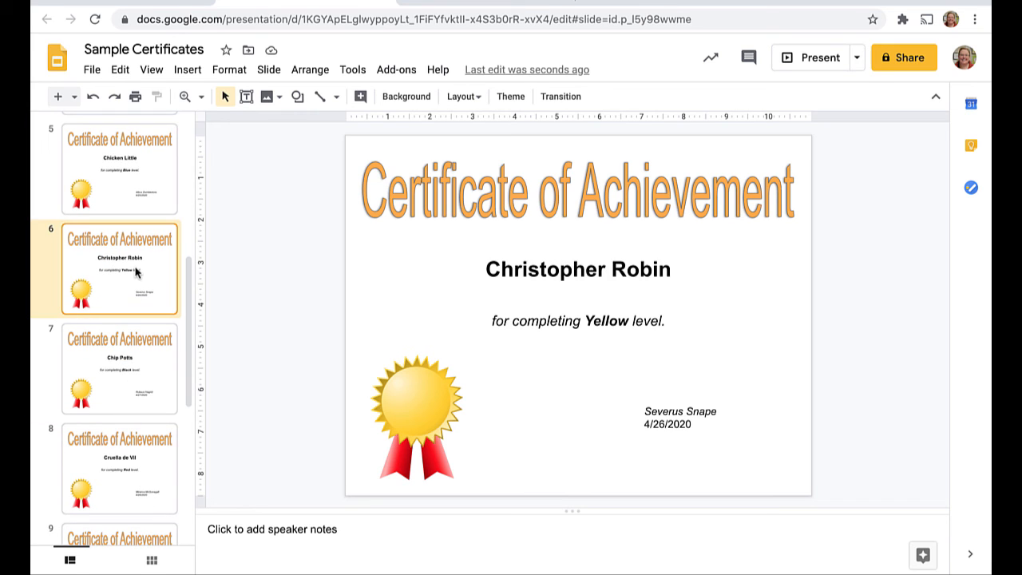
left_click(133, 375)
left_click(133, 479)
scroll(132, 487, "down", 4)
left_click(132, 488)
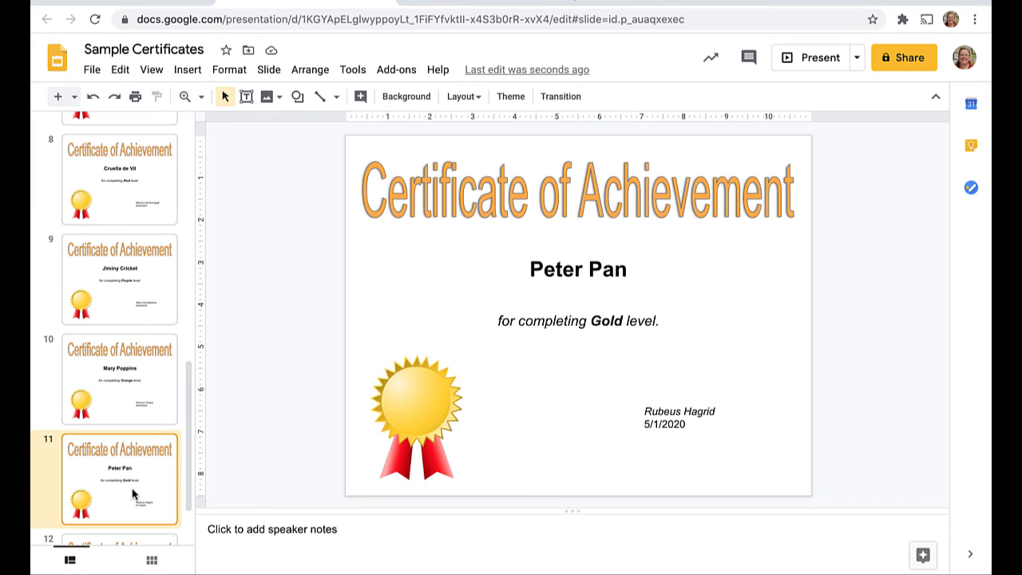
scroll(133, 491, "down", 1)
left_click(136, 496)
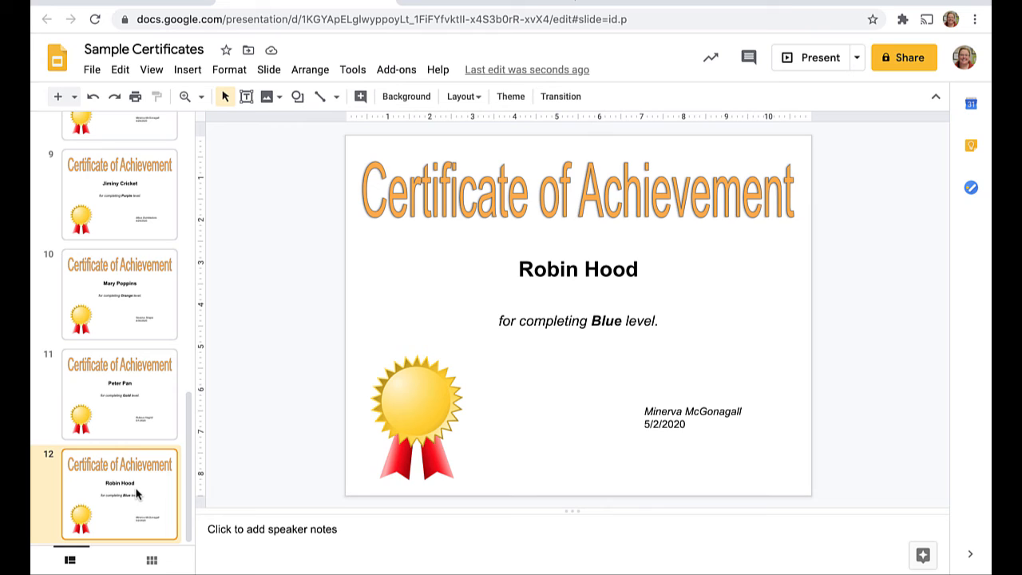
Return to the slide 6 certificate and select the recipient's full name text
scroll(136, 491, "up", 5)
left_click(120, 264)
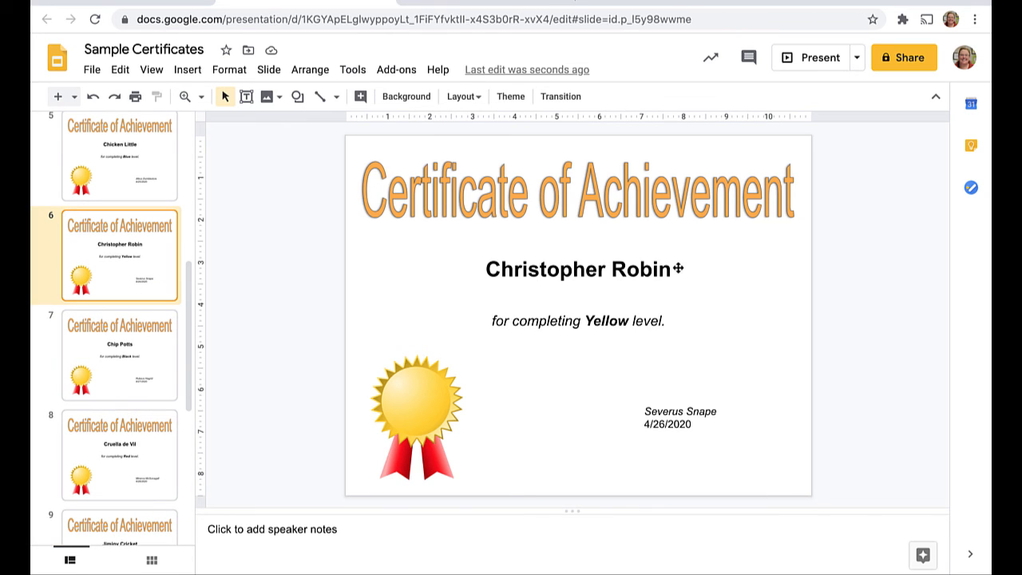
left_click_drag(672, 270, 482, 269)
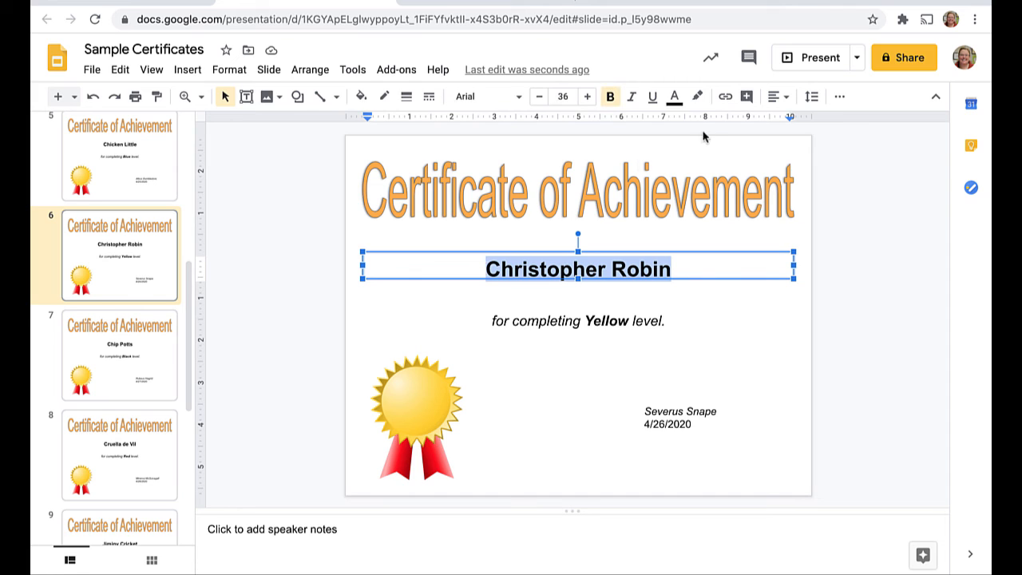